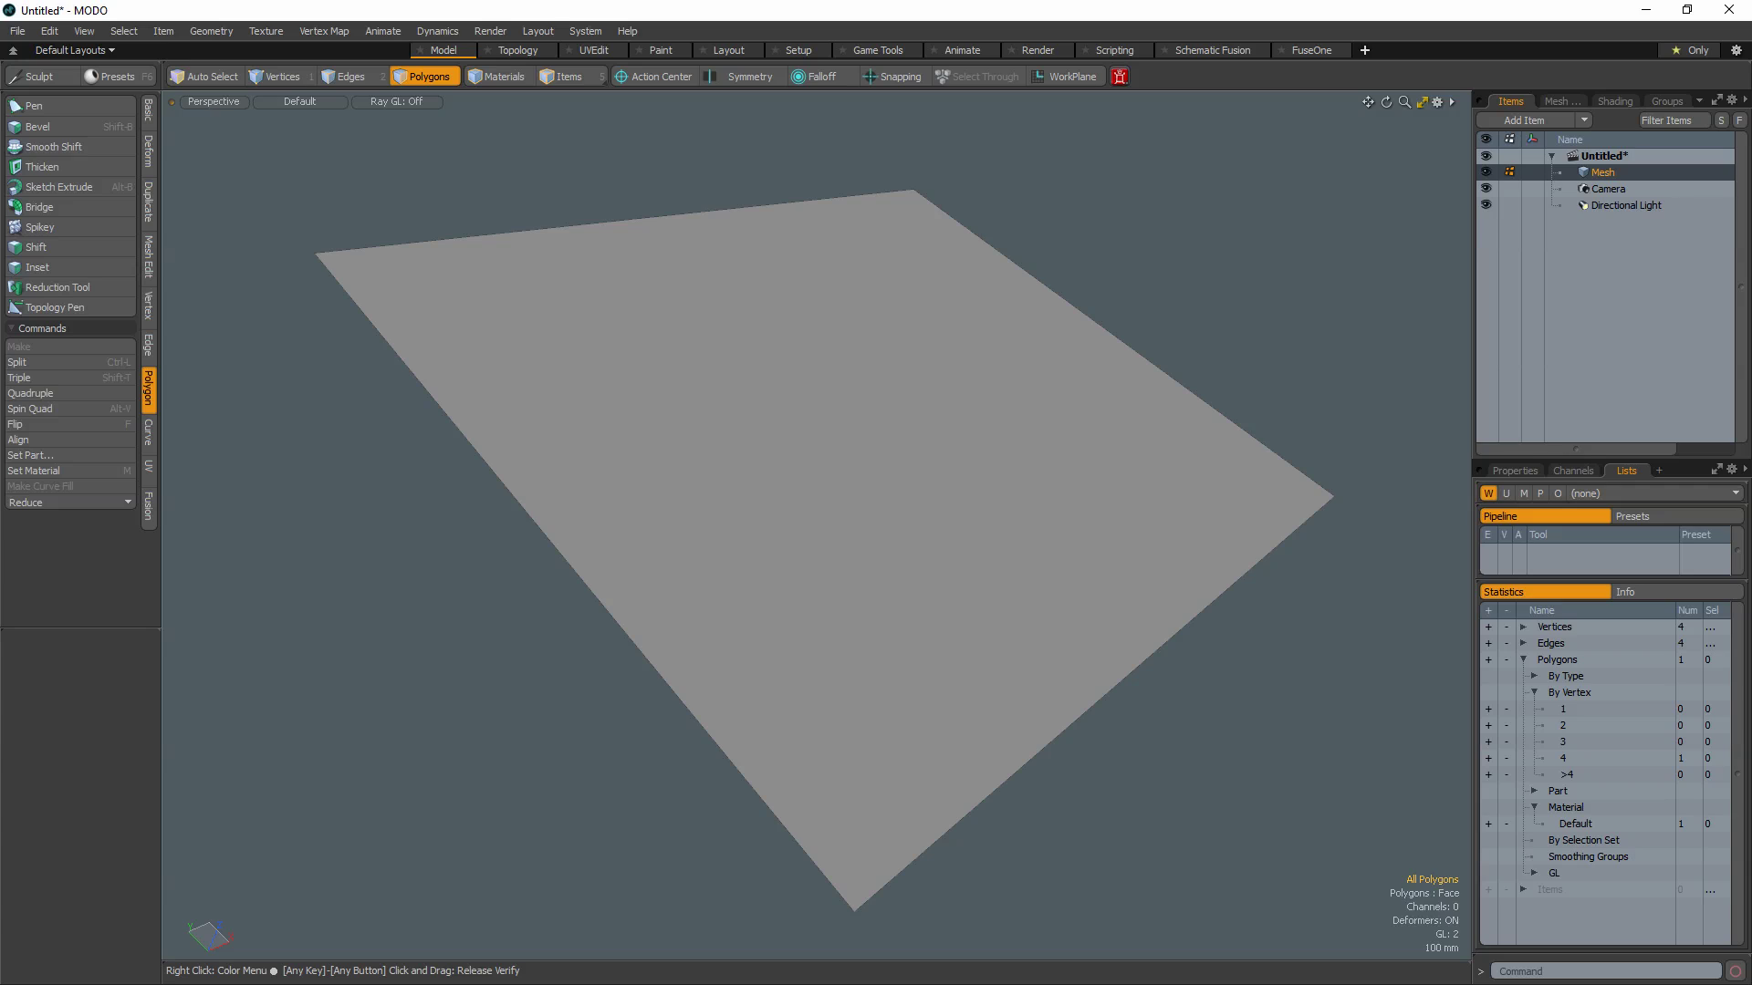
Spike the flat quad with the Spikey tool, dragging the centre point up into a four-sided pyramid.
left_click(42, 225)
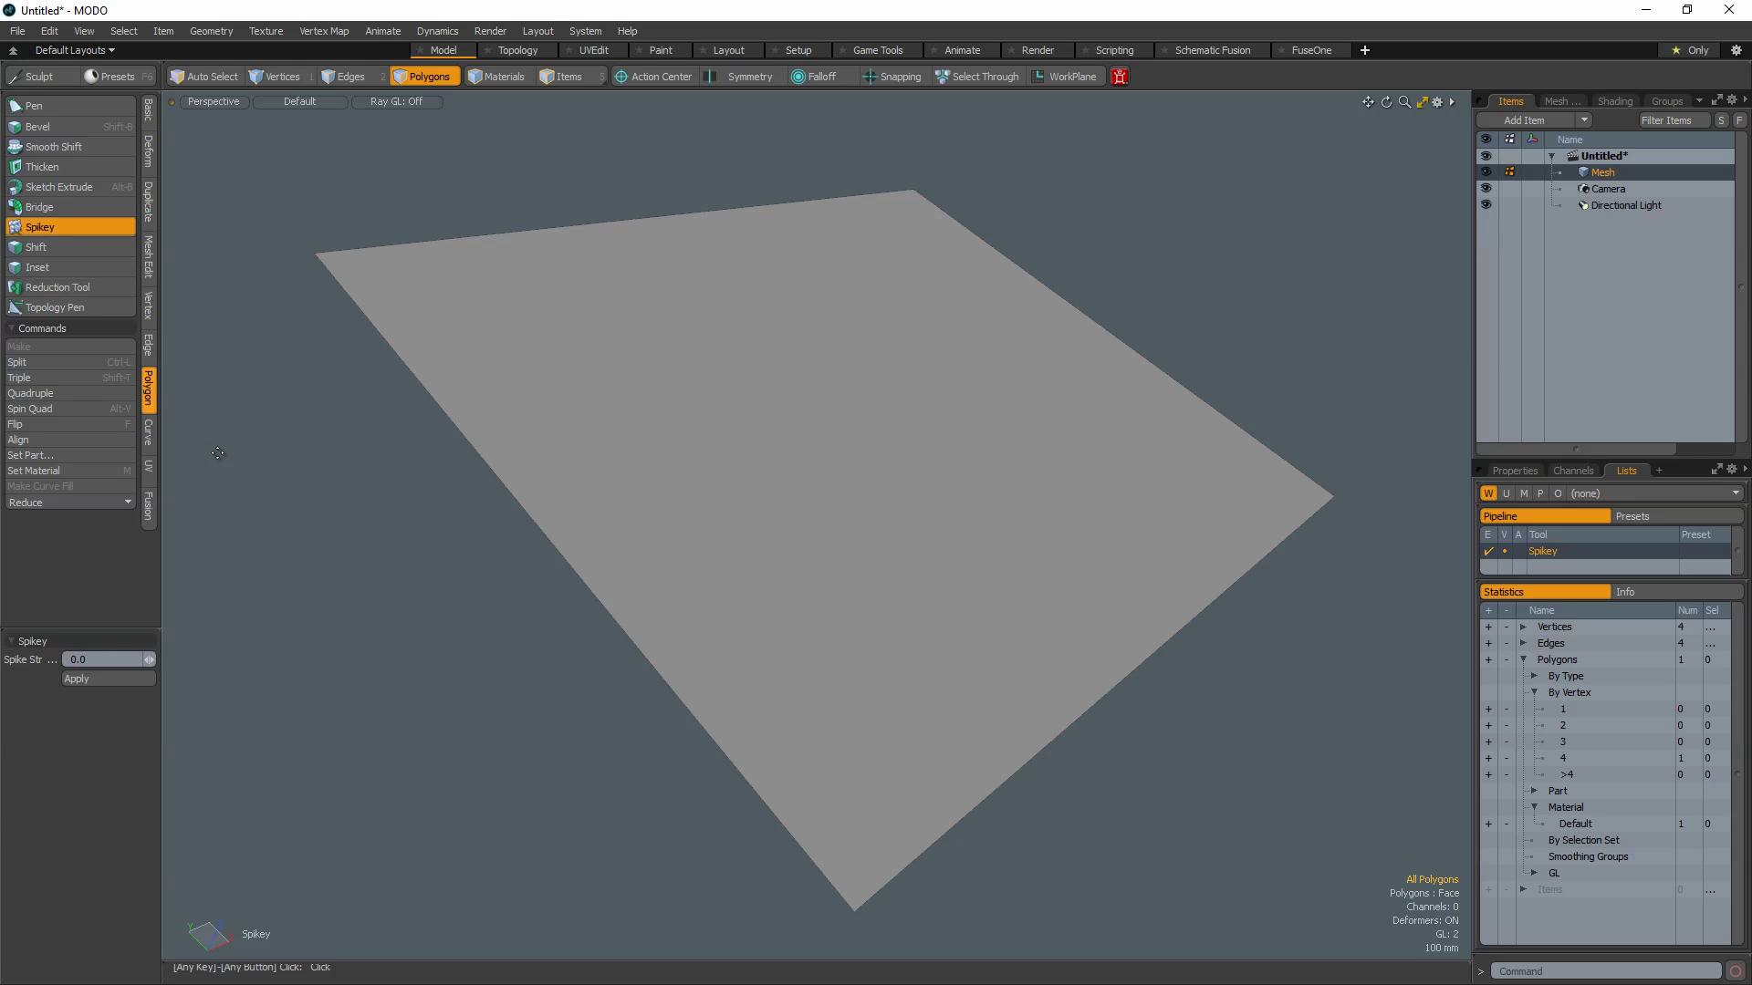
left_click(751, 410)
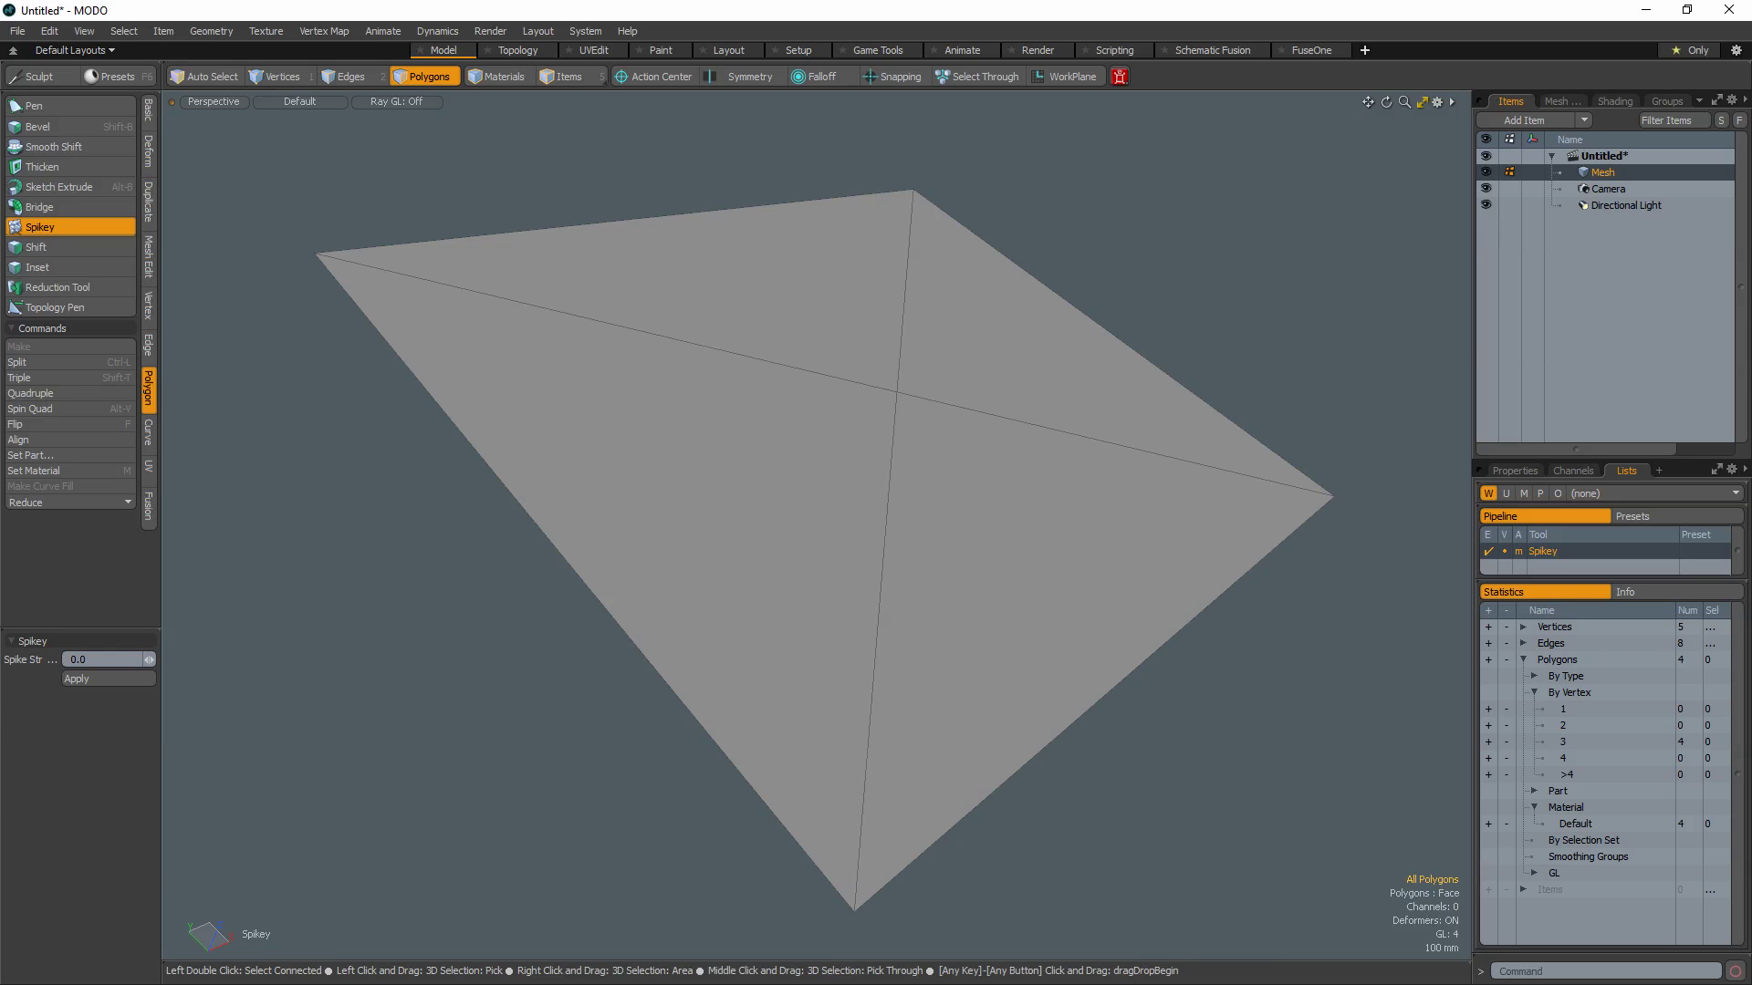
mouse_move(750, 411)
left_mouse_down()
mouse_move(795, 417)
mouse_move(750, 470)
left_mouse_up()
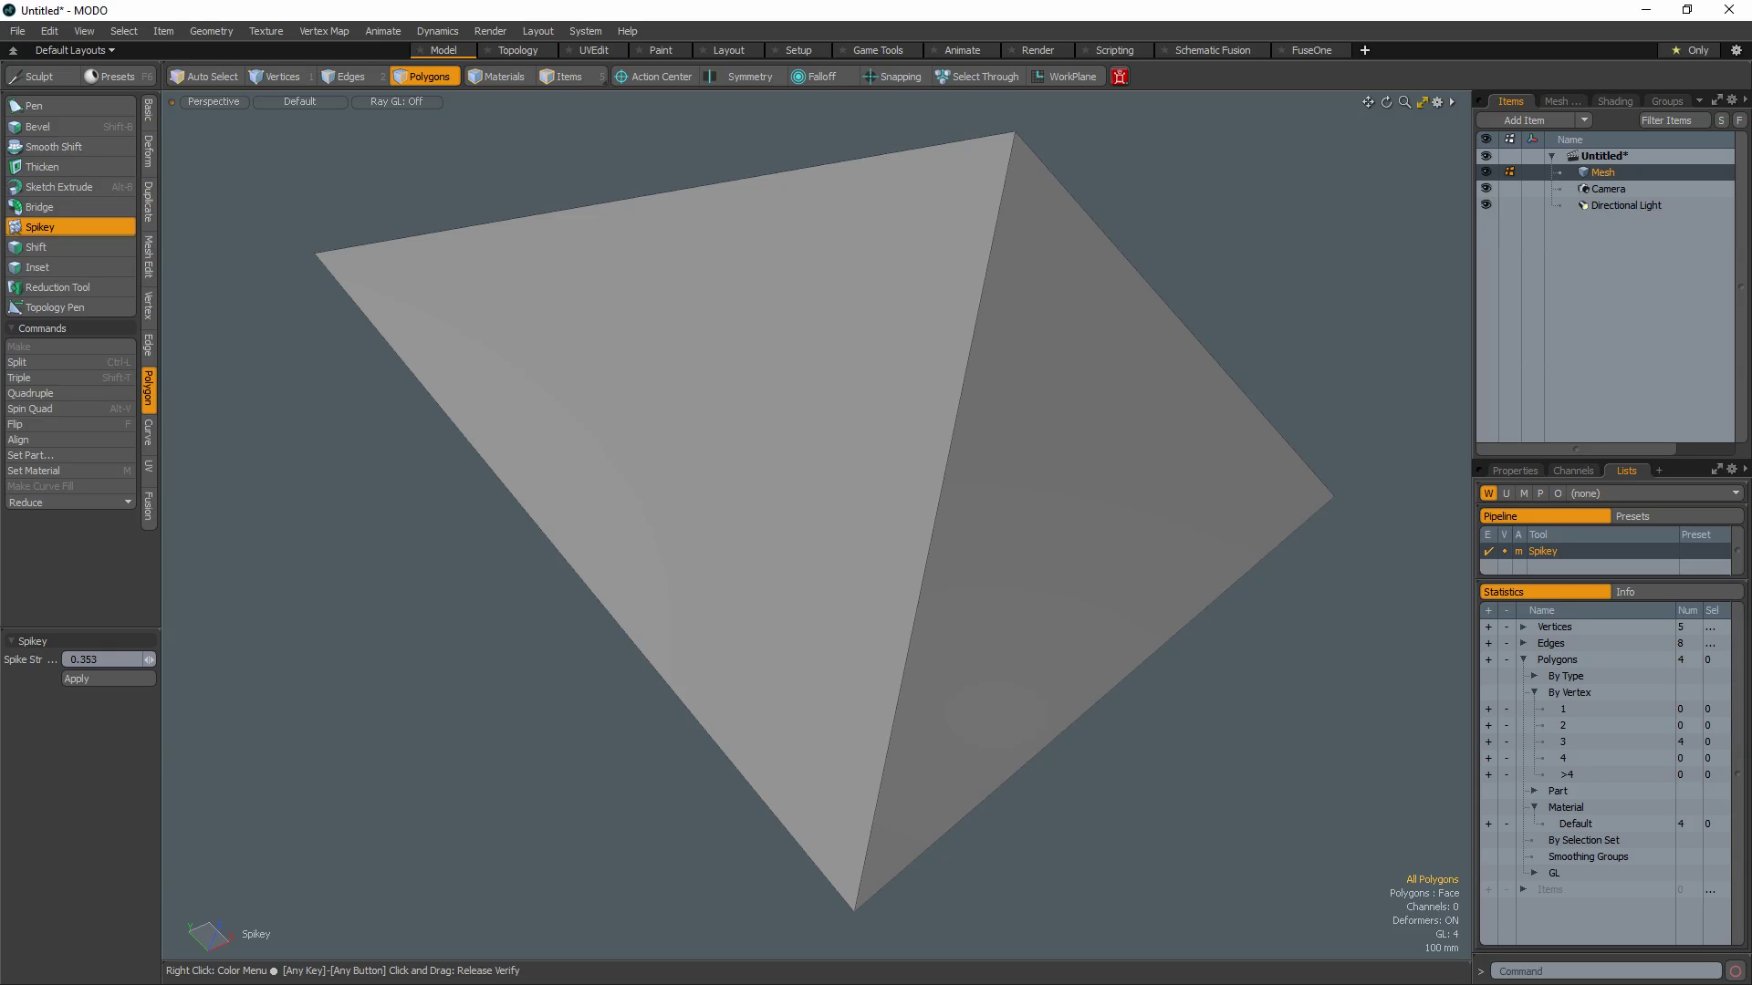
Spike the cylinder's polygons, then delete the original grid edges to leave diagonal quads.
right_click_drag(1036, 213, 1306, 223)
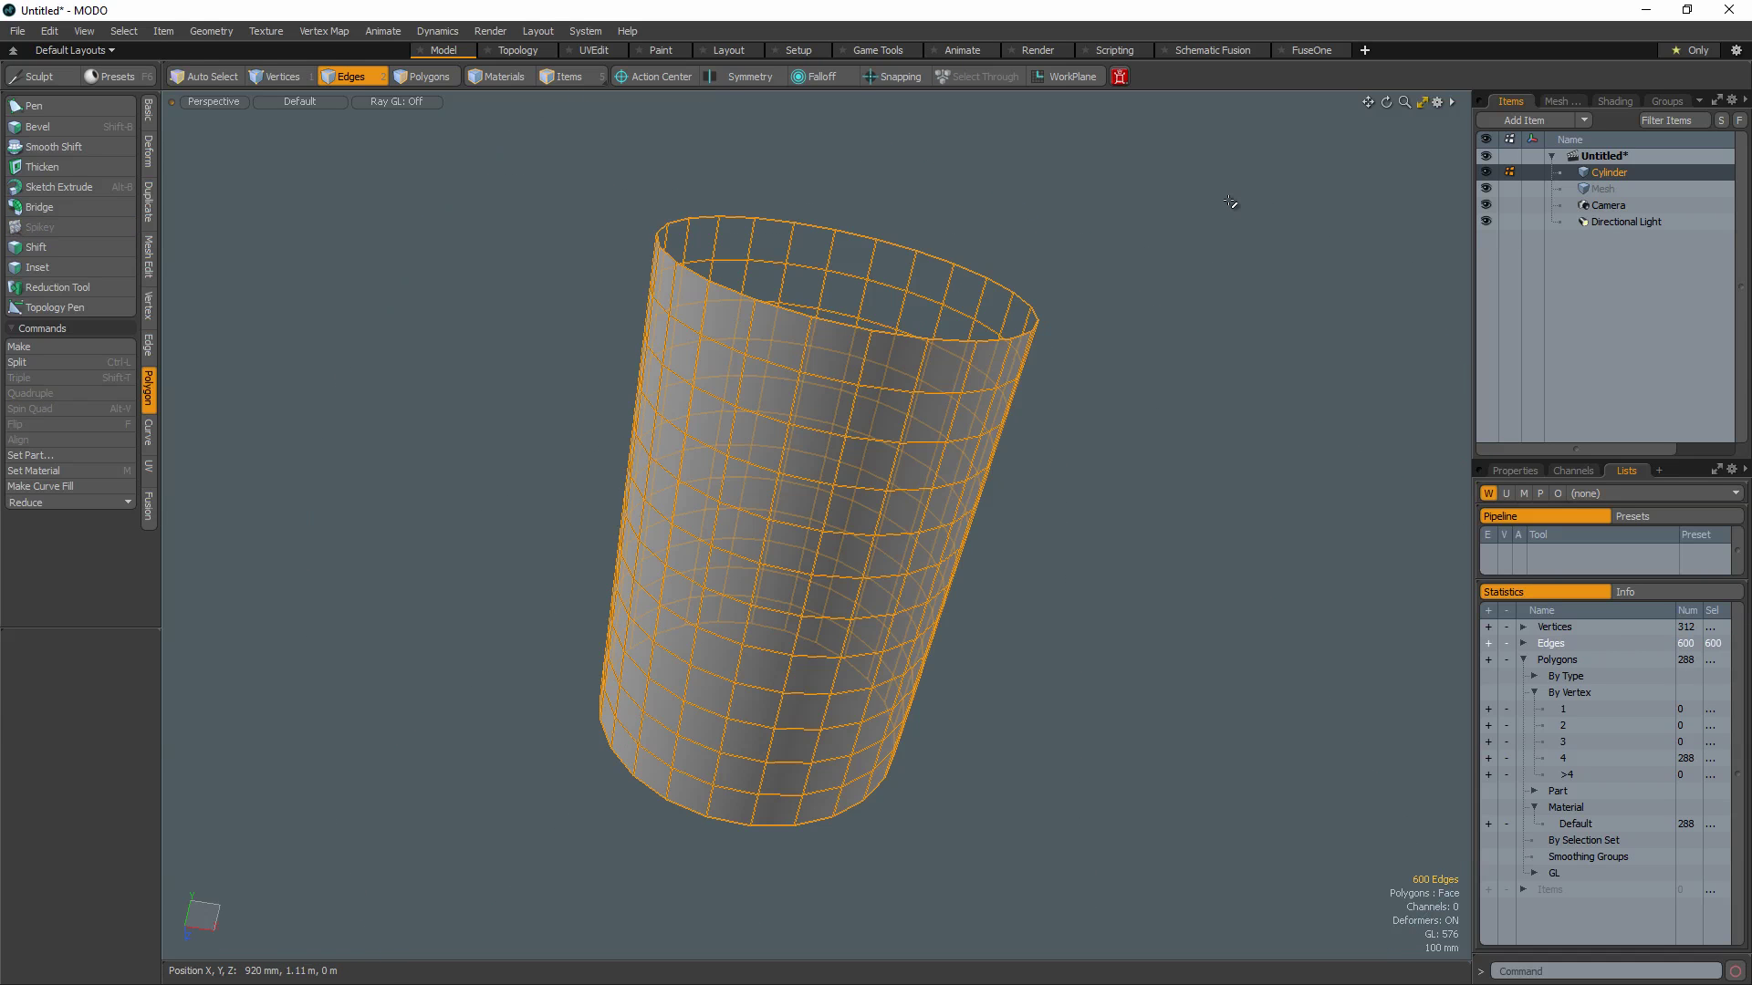
left_click(428, 77)
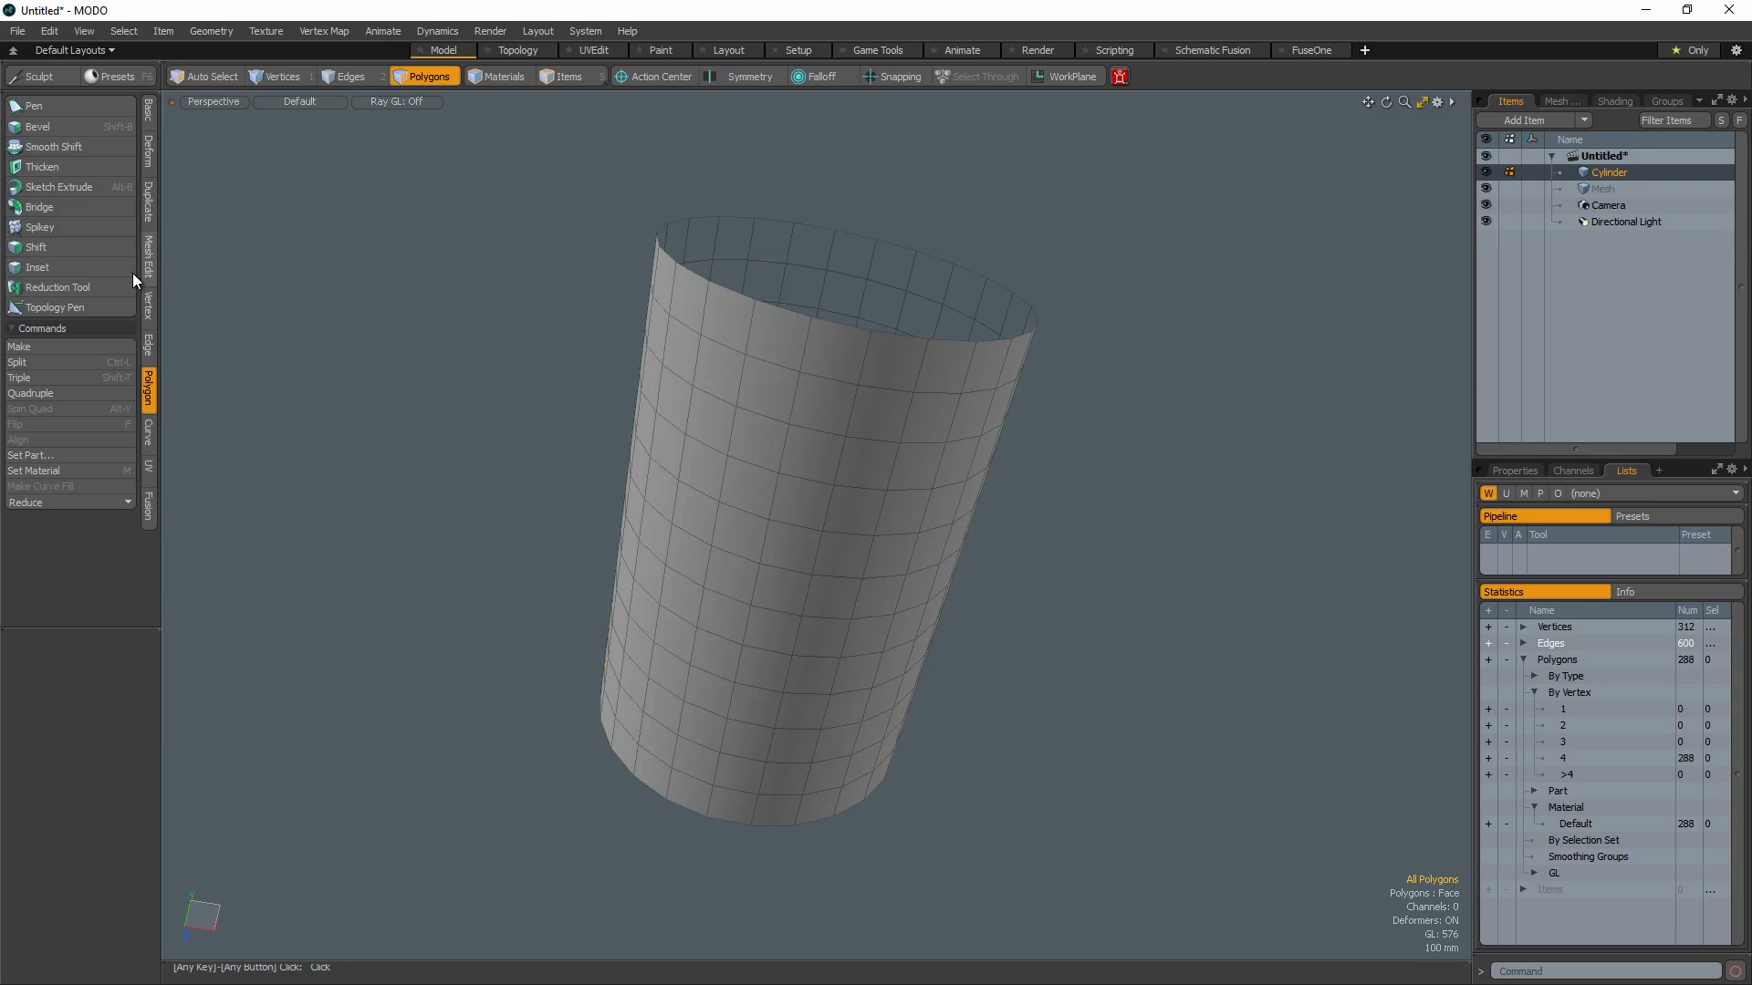
left_click(76, 228)
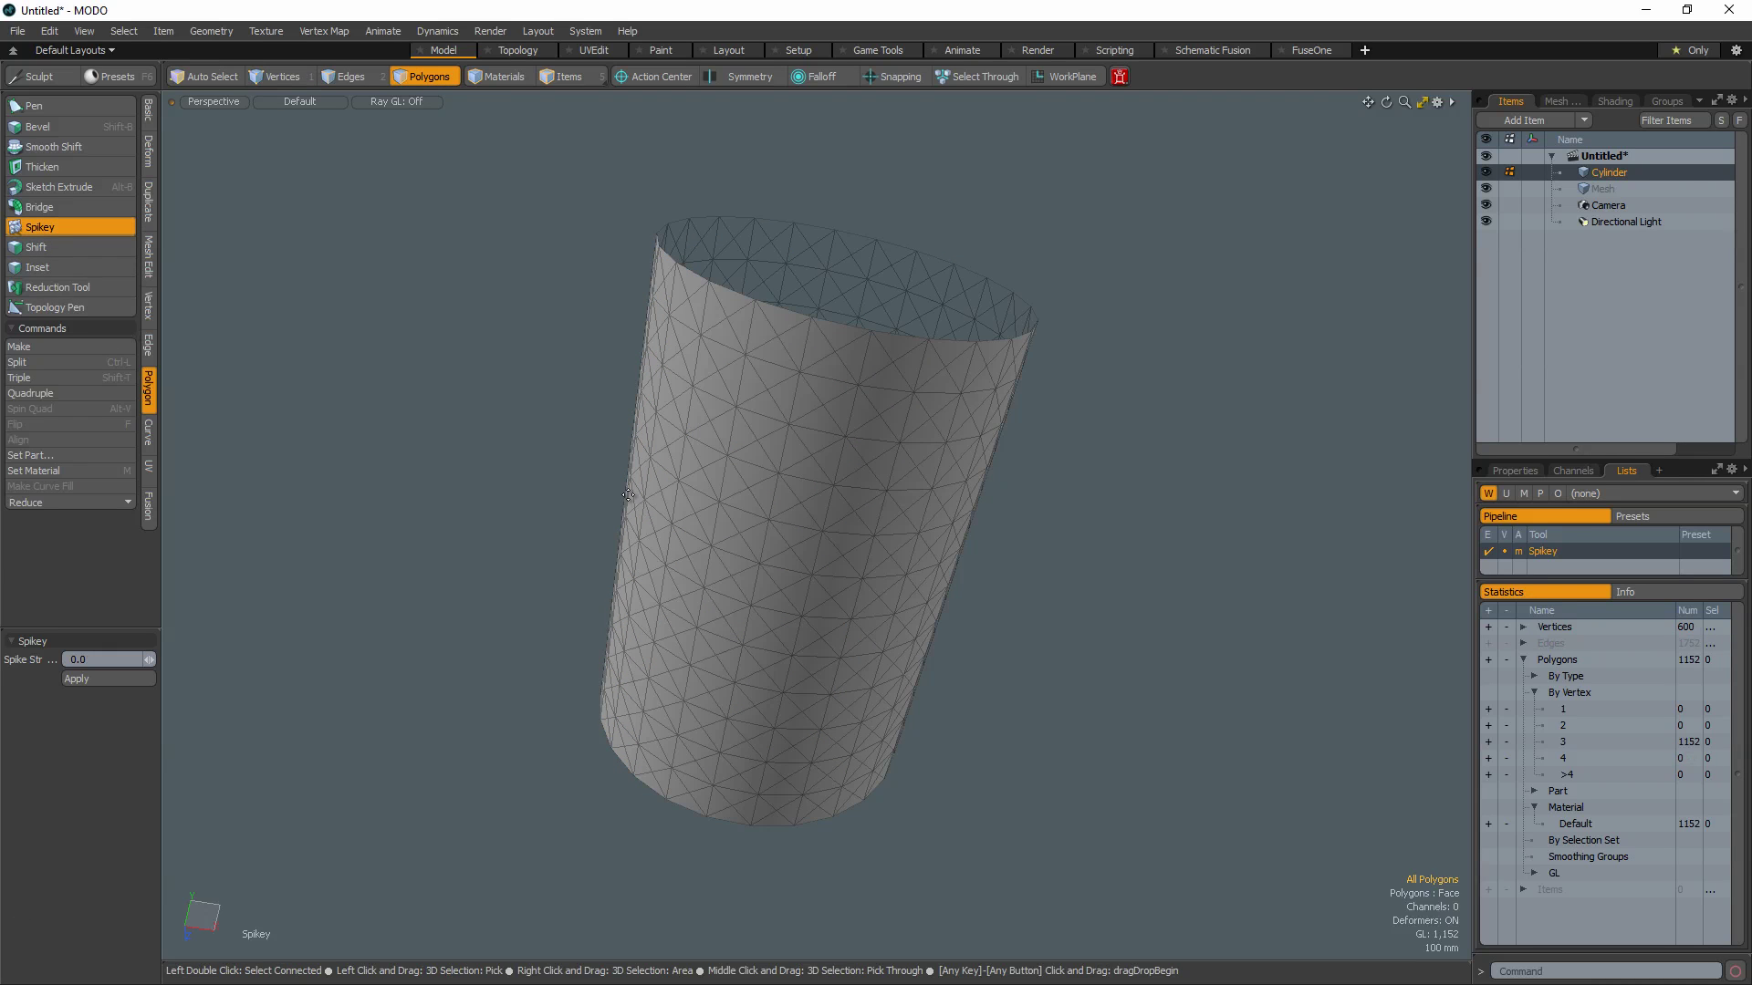
key("space")
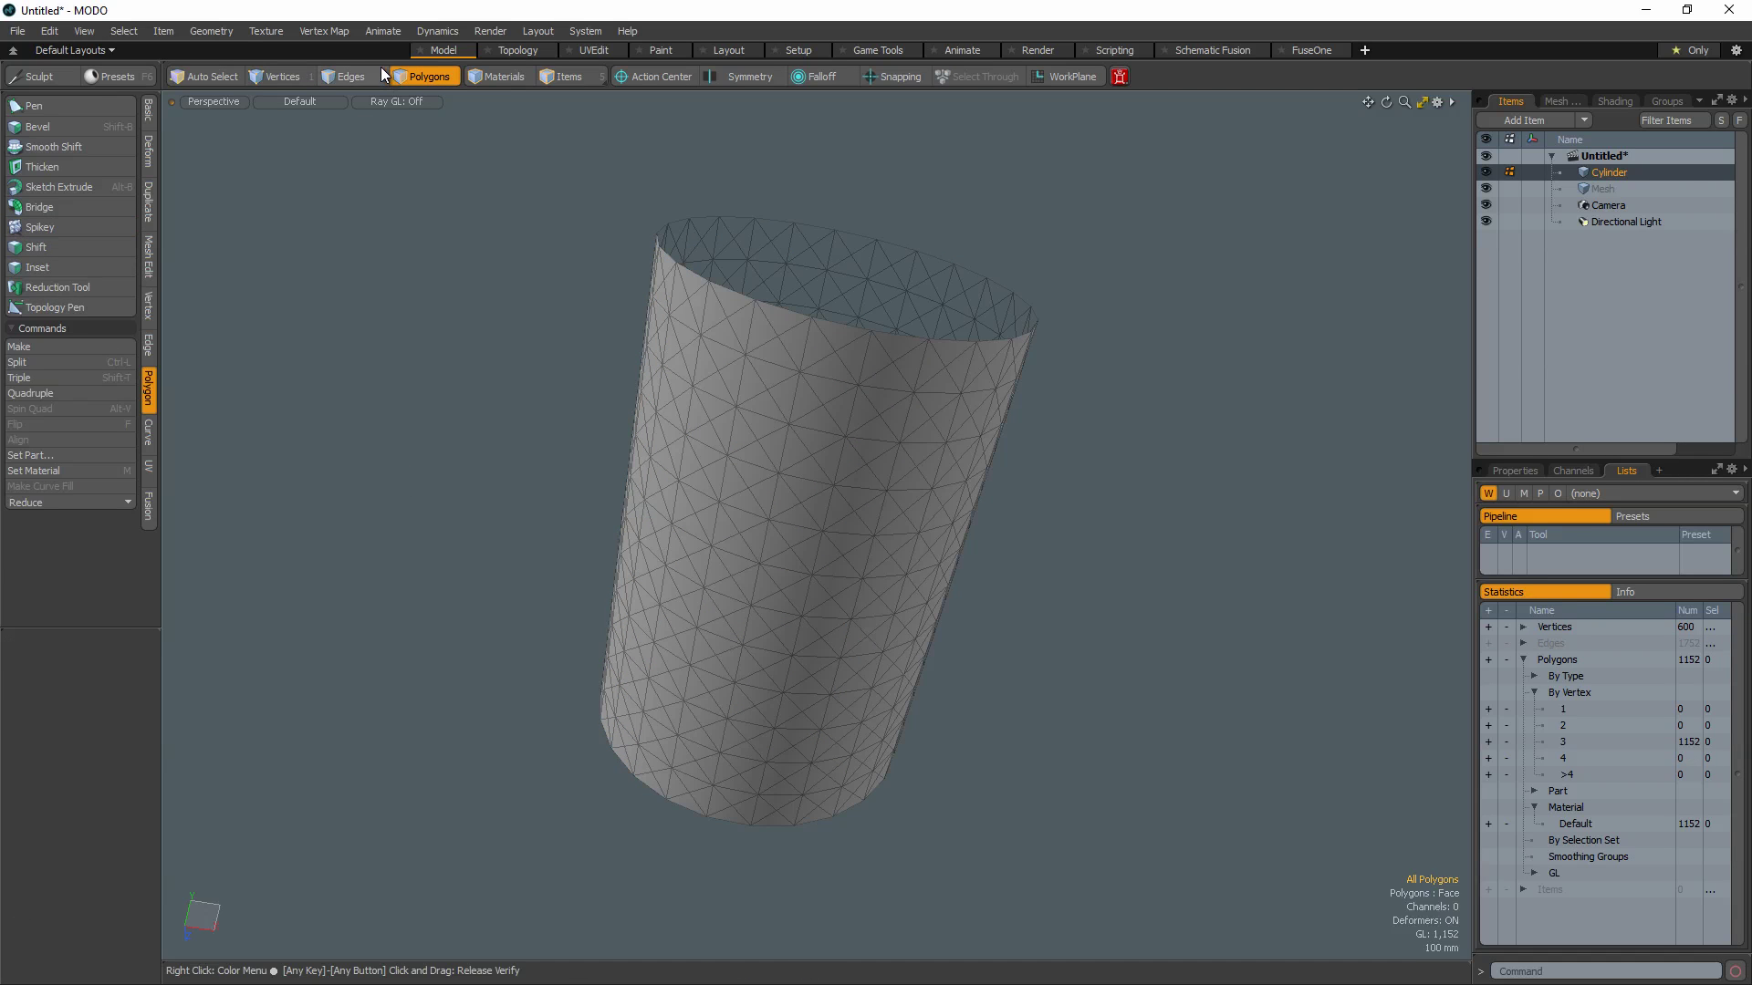
left_click(351, 77)
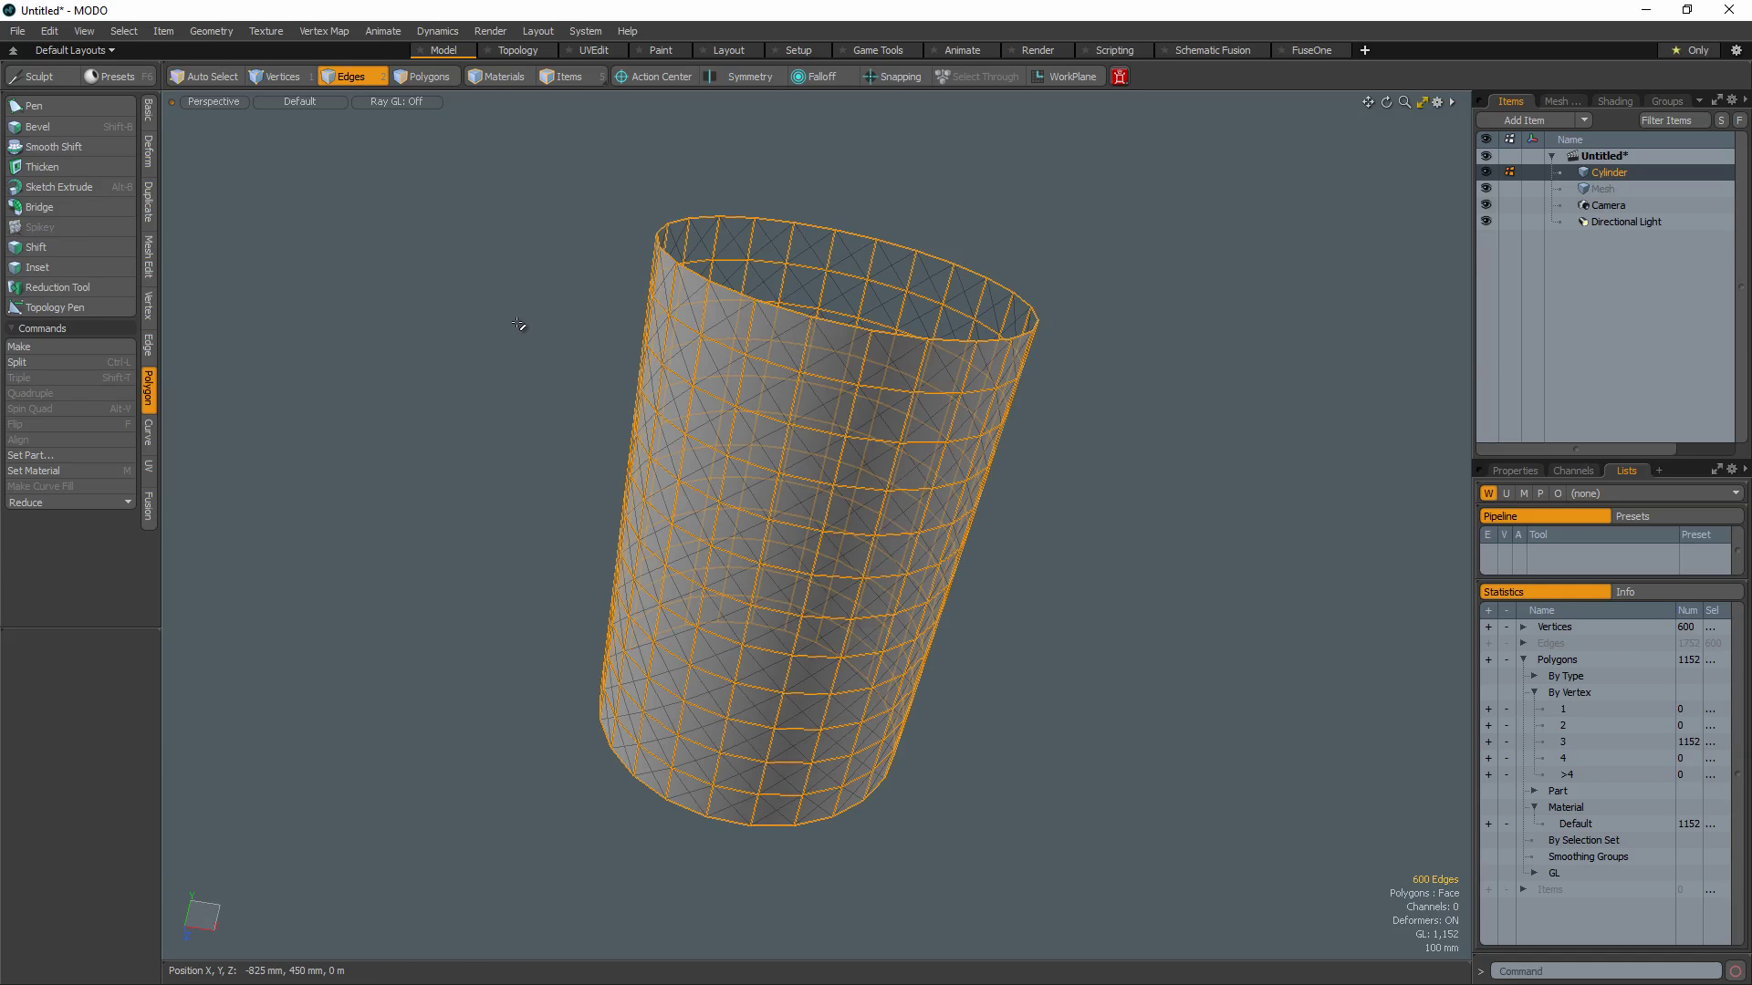
key("Delete")
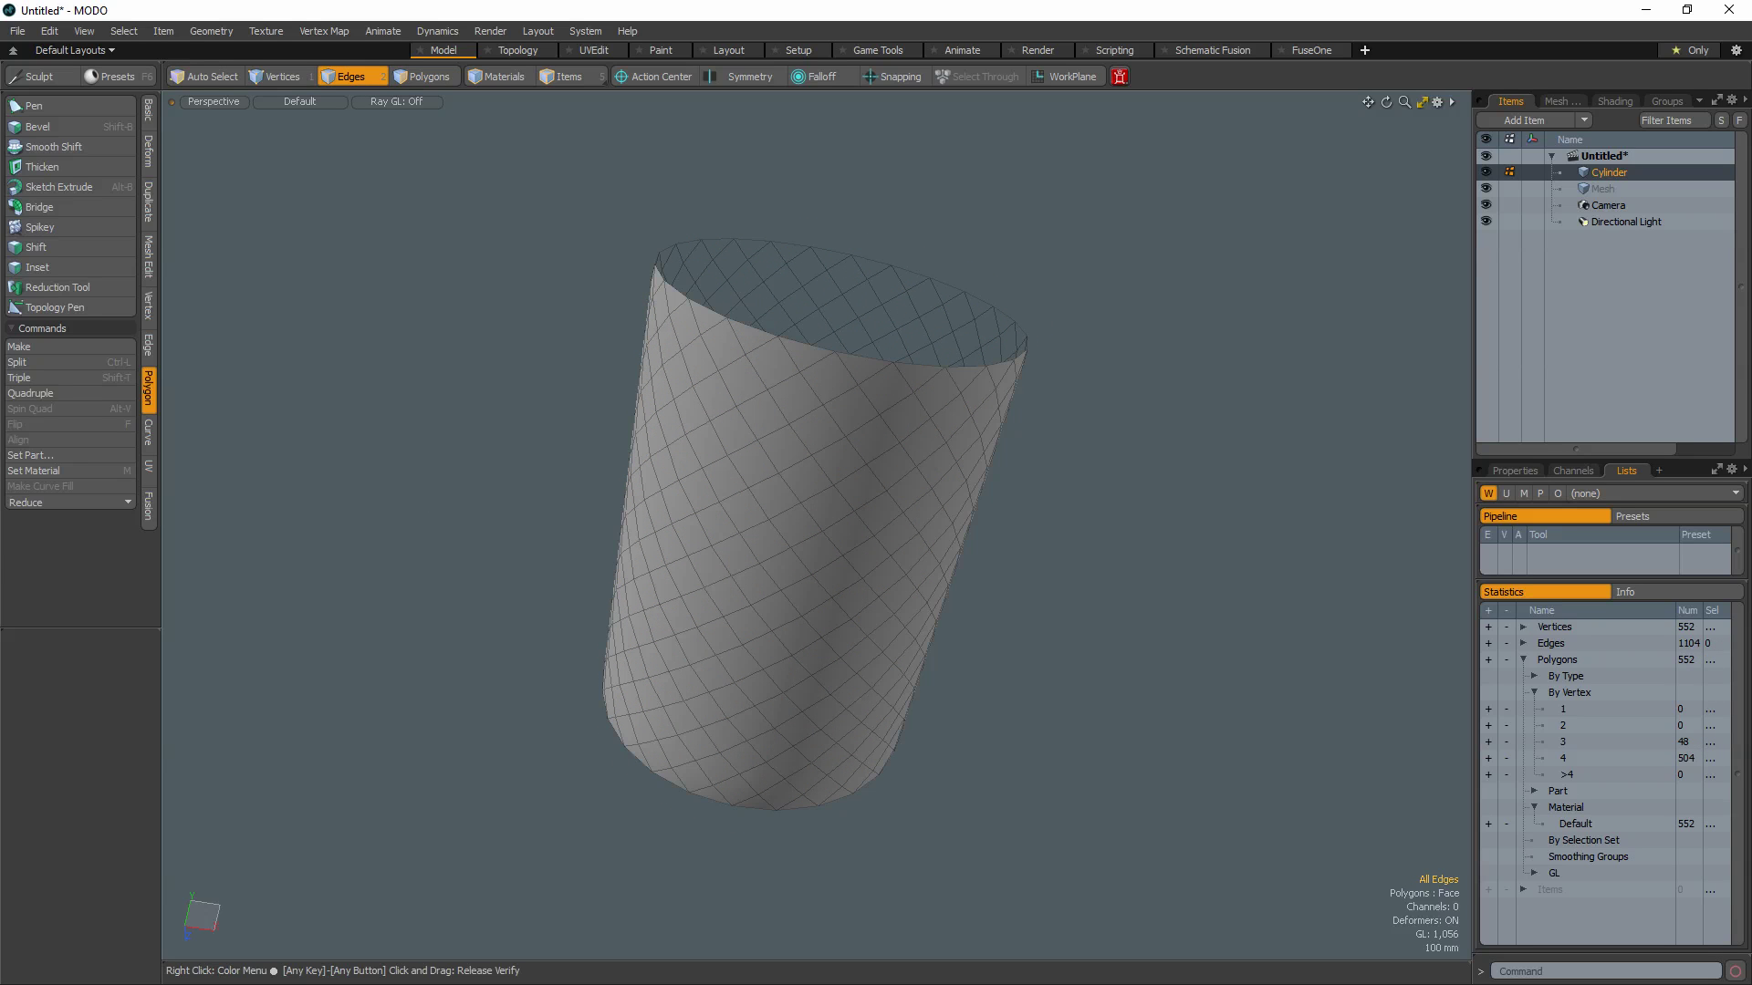
Spike the diagonal quads and drag up the strength to raise pyramids across the cylinder.
left_click(68, 229)
left_click(603, 452)
left_click_drag(602, 453, 534, 417)
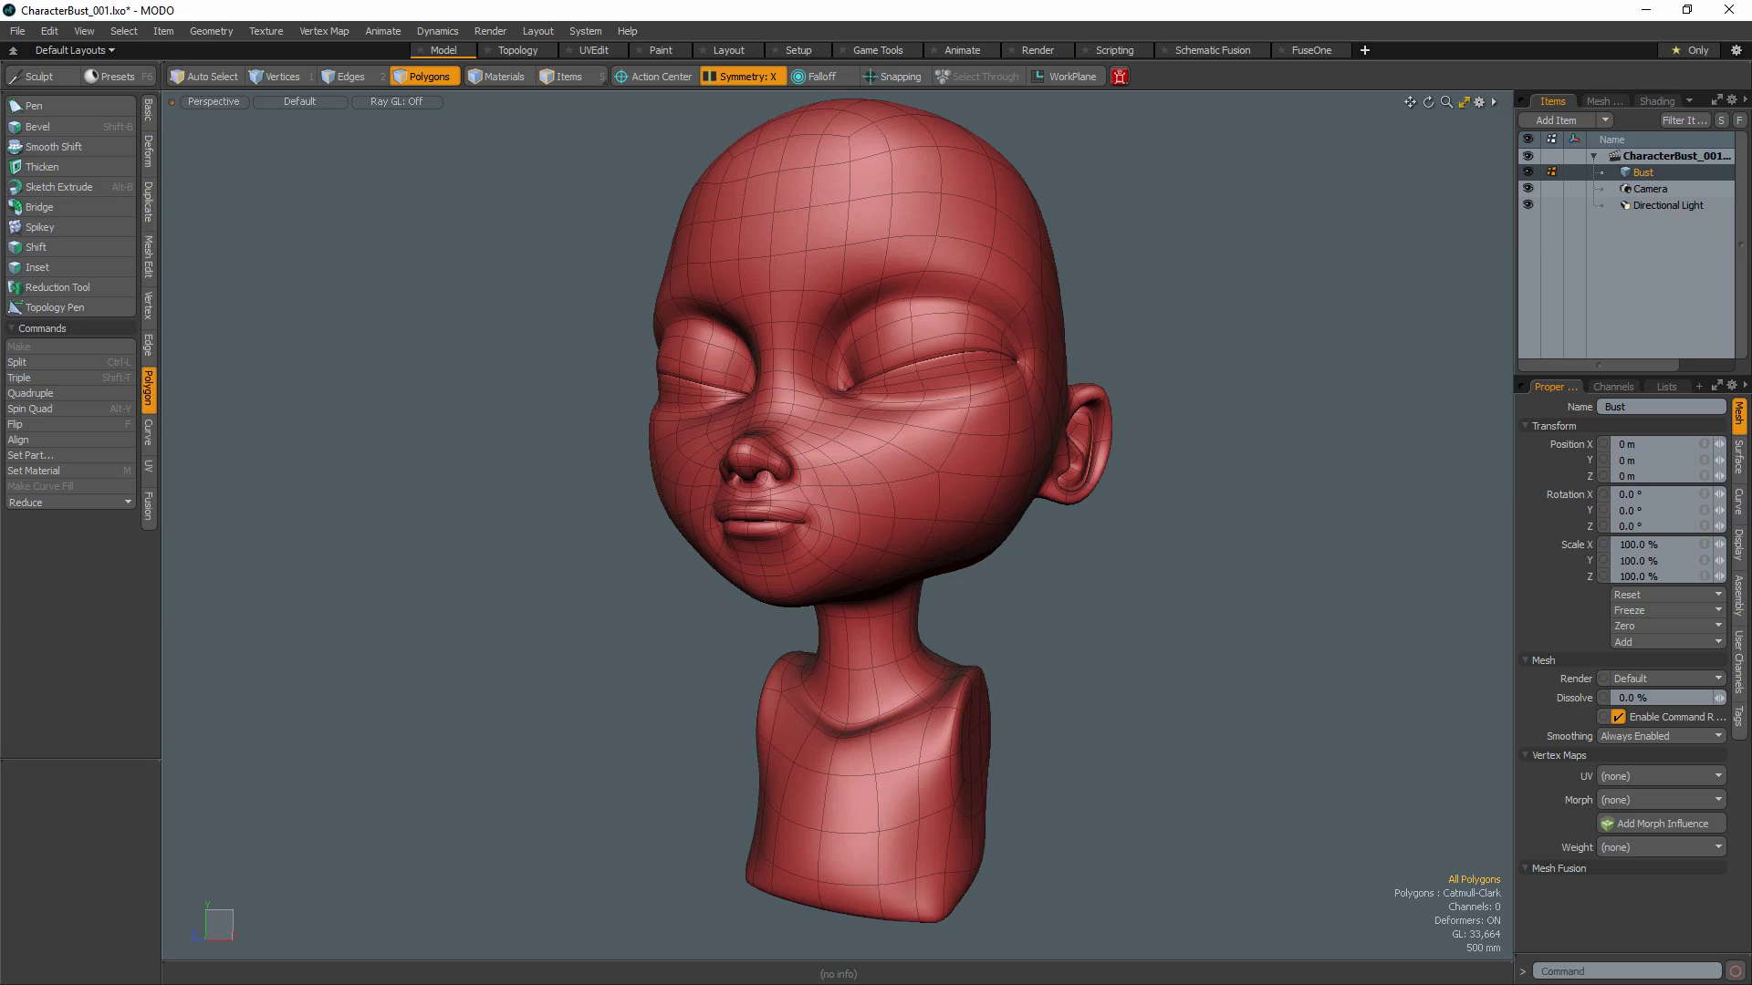
scroll(881, 802, "up", 5)
scroll(880, 802, "up", 3)
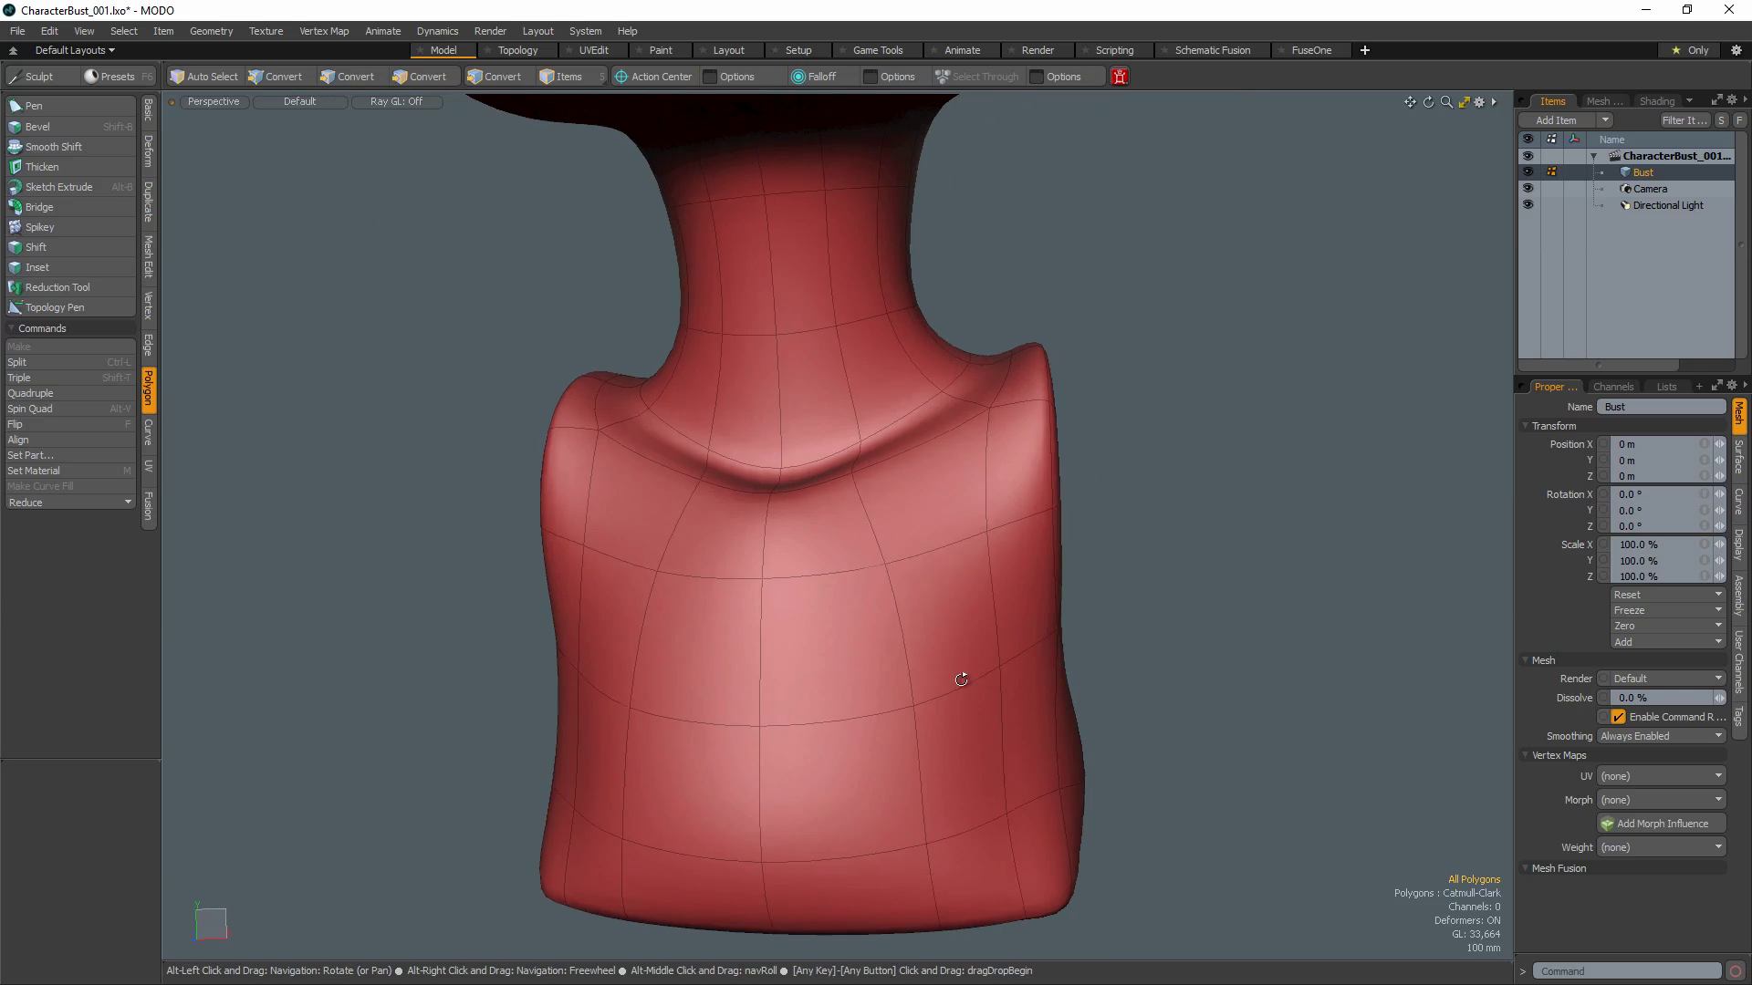
scroll(940, 696, "up", 3)
Zoom the view in on the character bust's neck, shoulders and upper torso.
left_click_drag(1022, 465, 951, 602)
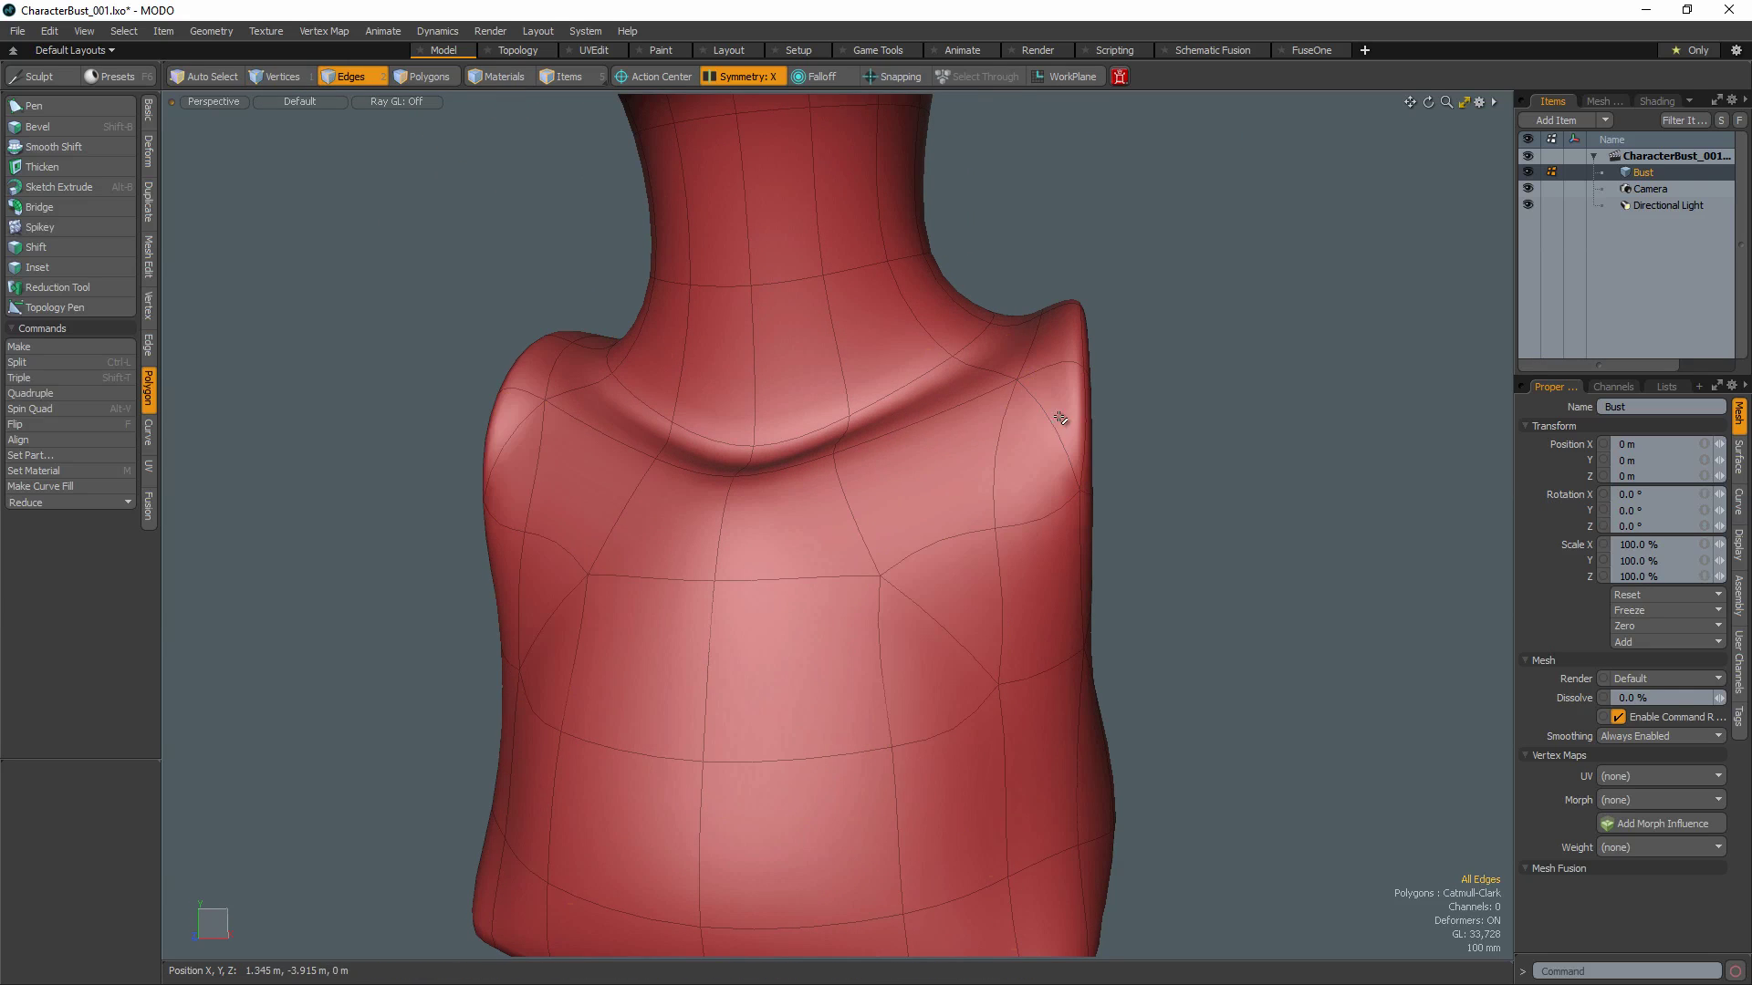